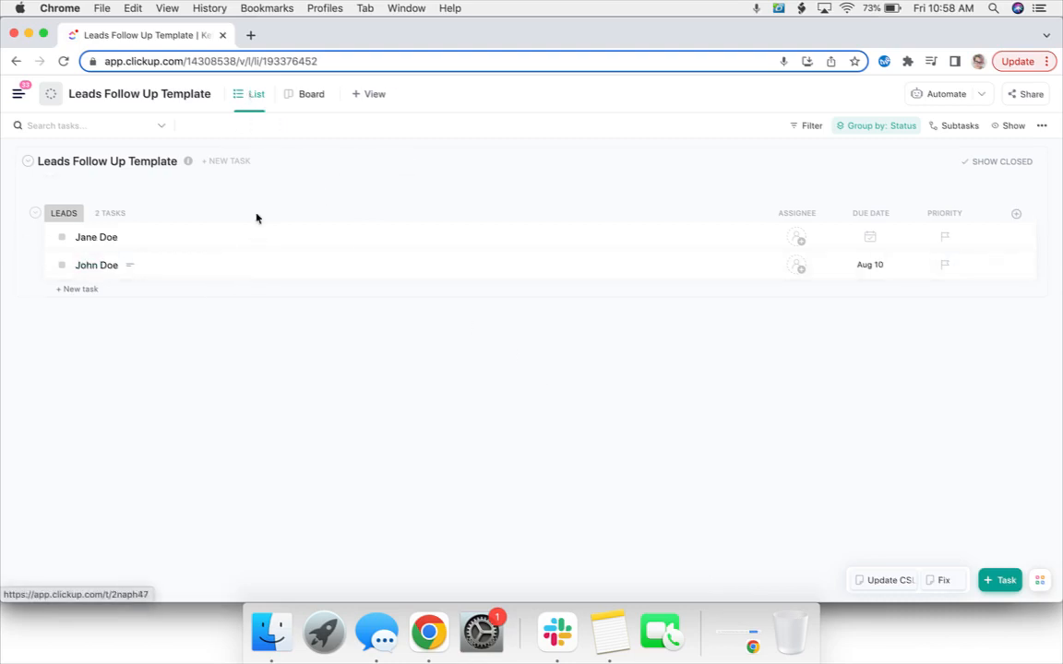
# - In the board view, move the lead without a due date below the other lead in the Leads column, and return to the list view
pyautogui.click(317, 94)
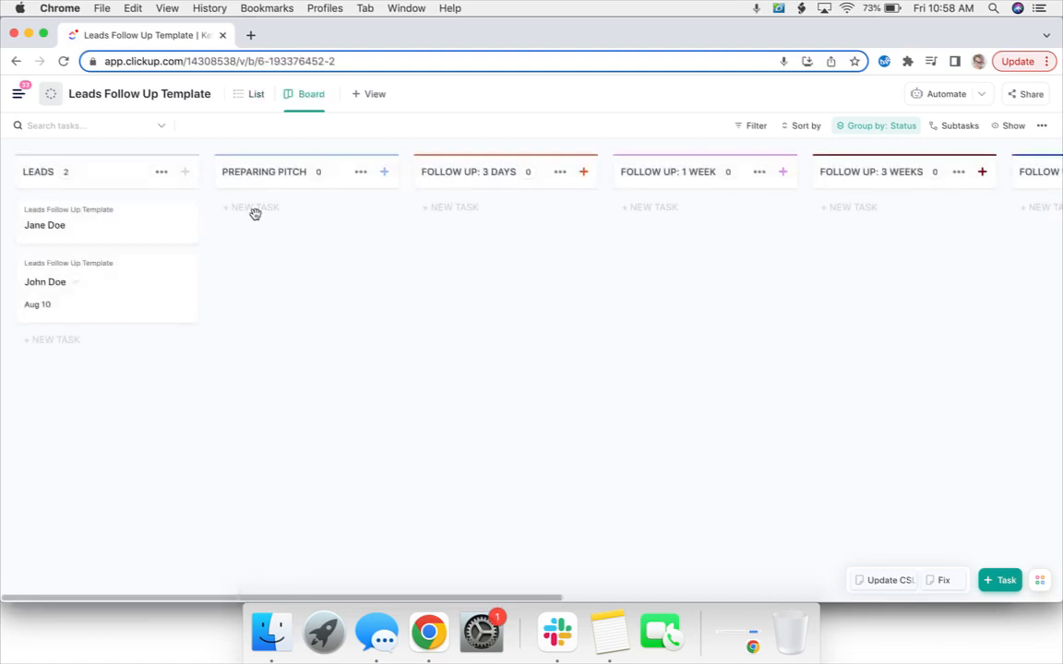
pyautogui.moveTo(128, 232); pyautogui.dragTo(124, 274)
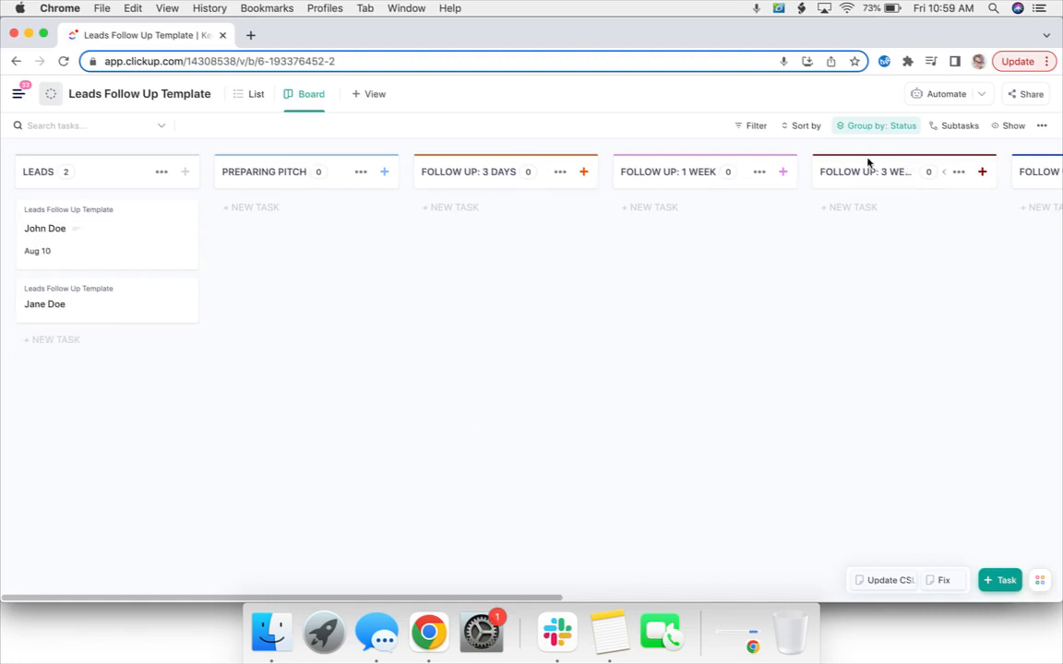
pyautogui.click(247, 99)
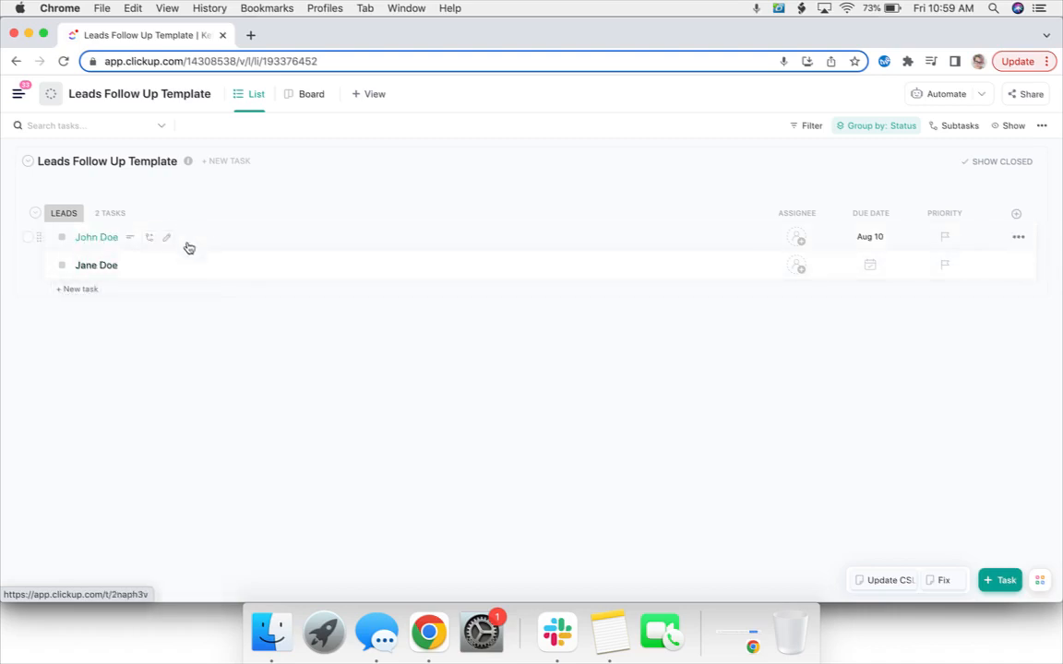
# - Delete the "7/26: Sent pitch email" line from the description of the lead due Aug 10 and close the task
pyautogui.click(98, 238)
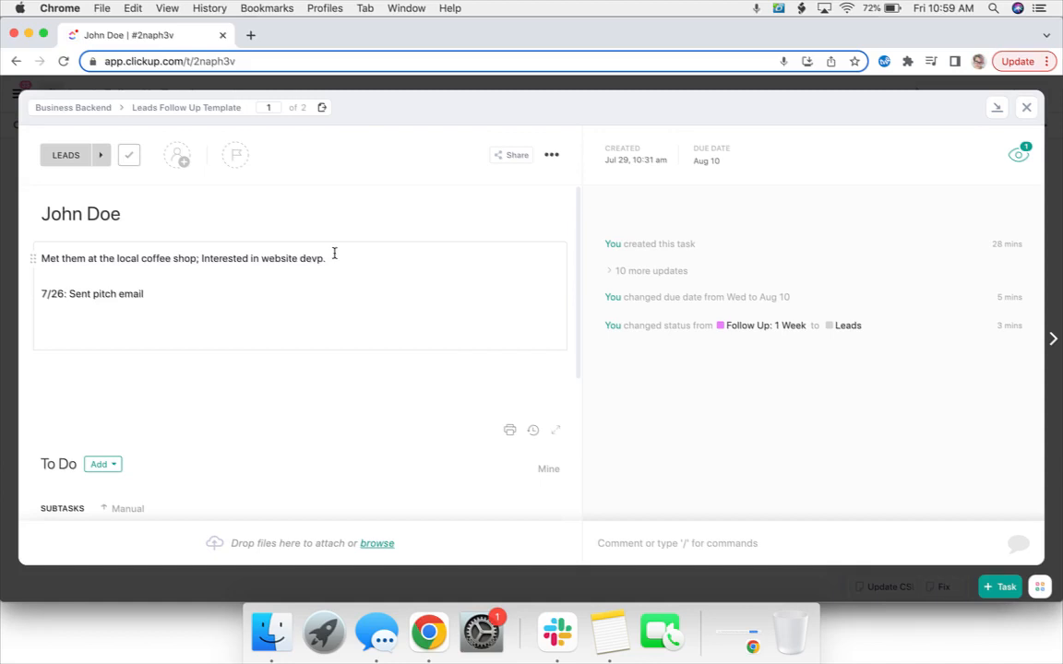
pyautogui.moveTo(144, 293); pyautogui.dragTo(41, 293)
pyautogui.press('BackSpace')
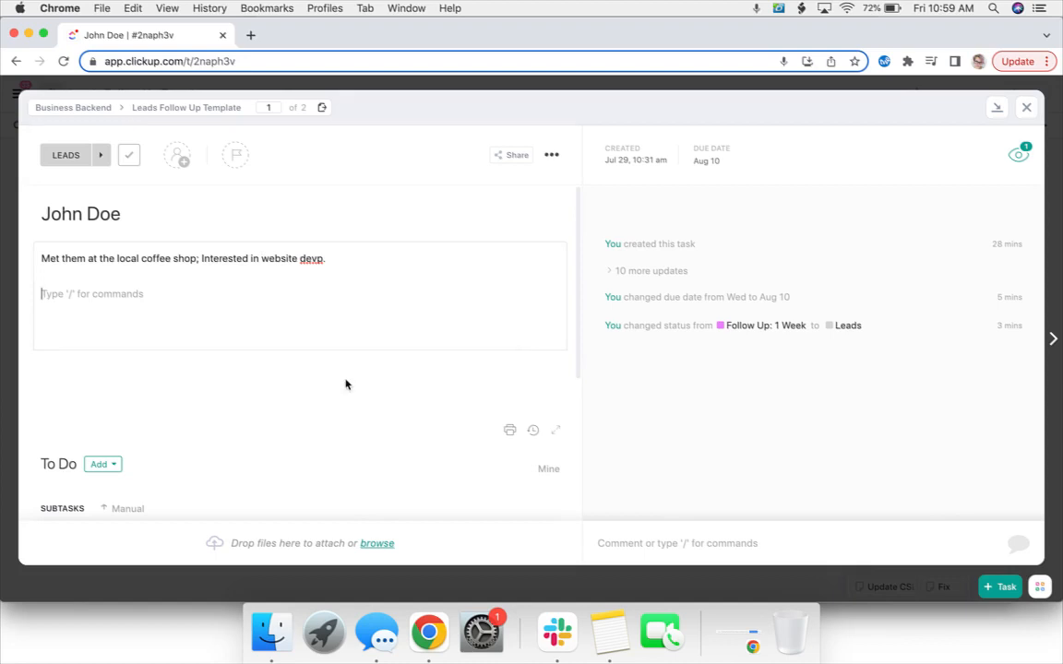
pyautogui.press('BackSpace')
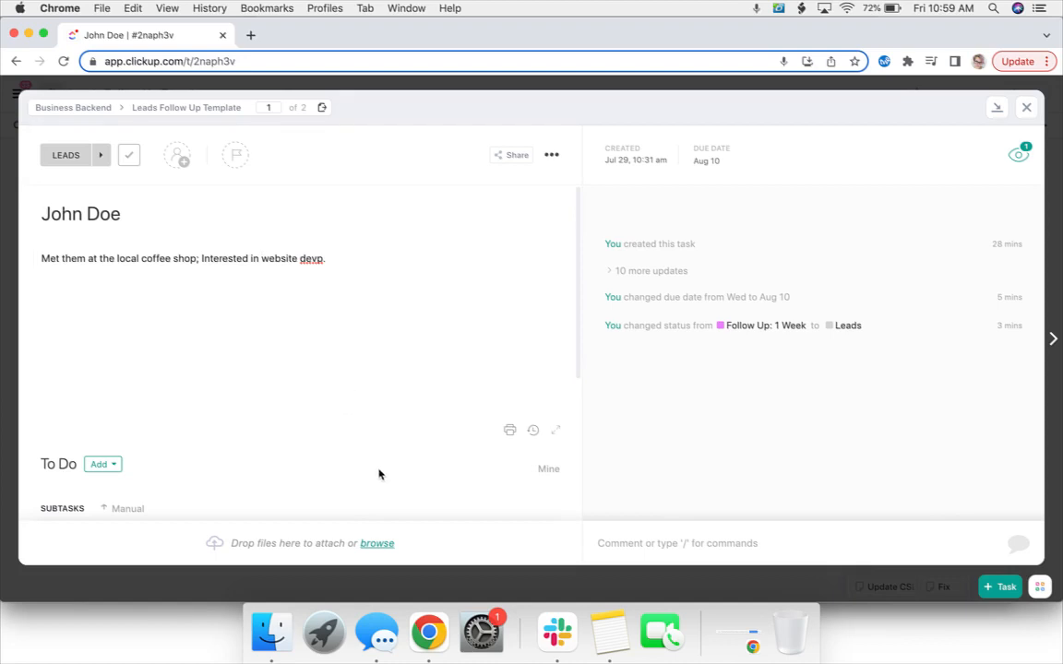
pyautogui.scroll(-3, 379, 471)
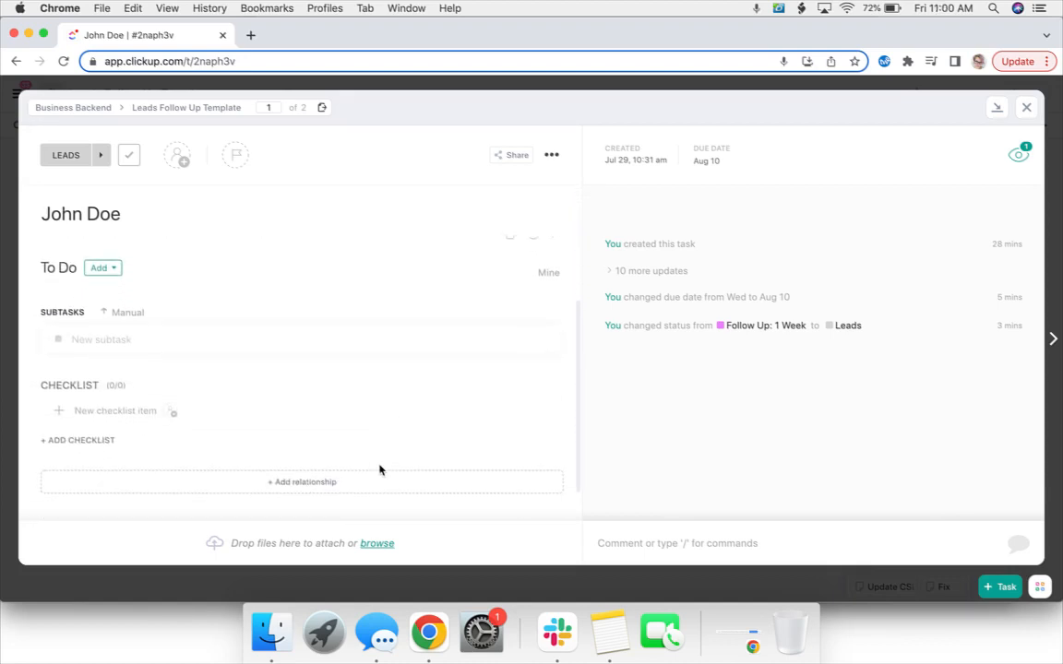
pyautogui.scroll(-1, 320, 361)
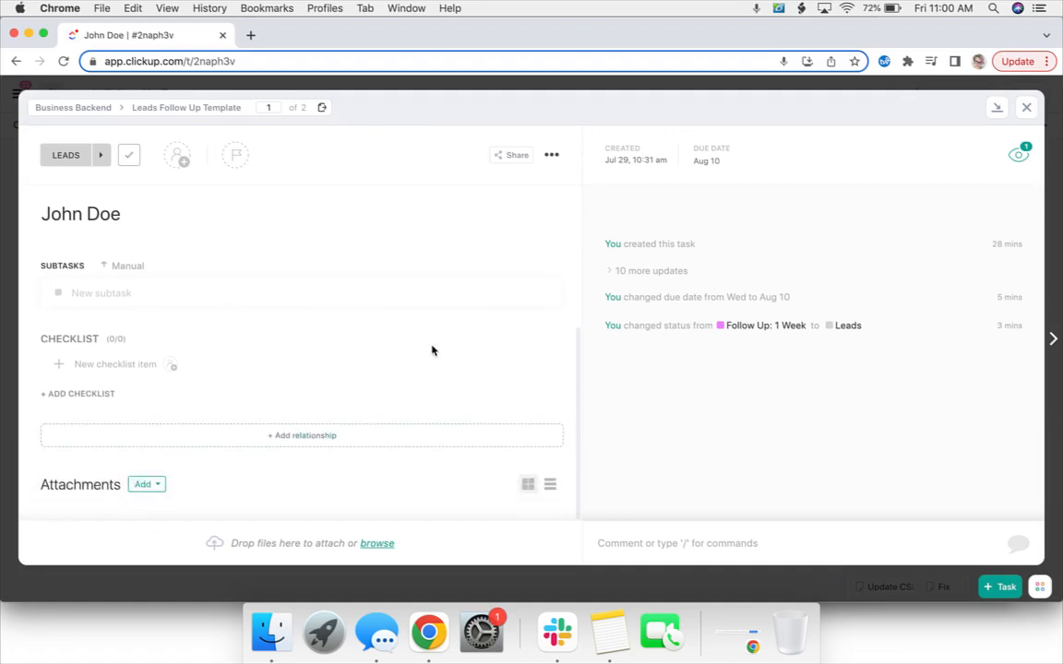
pyautogui.scroll(5, 431, 350)
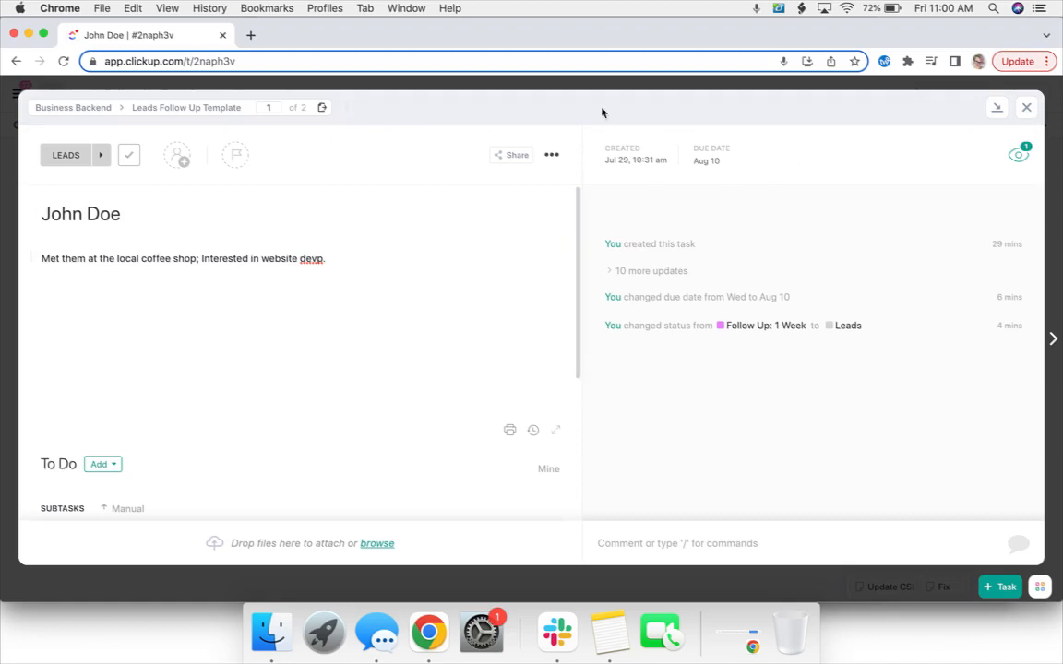
pyautogui.moveTo(599, 213)
pyautogui.click(1027, 110)
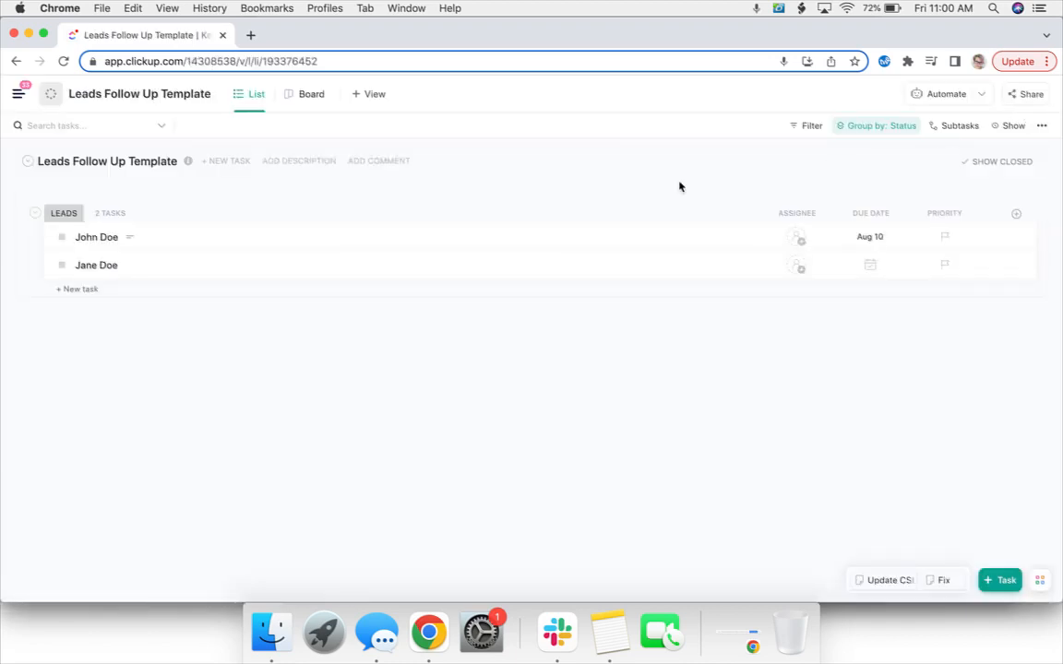
# - Set the status of the lead due Aug 10 to Preparing Pitch and add "Pitched: 7/26" to its description
pyautogui.click(61, 240)
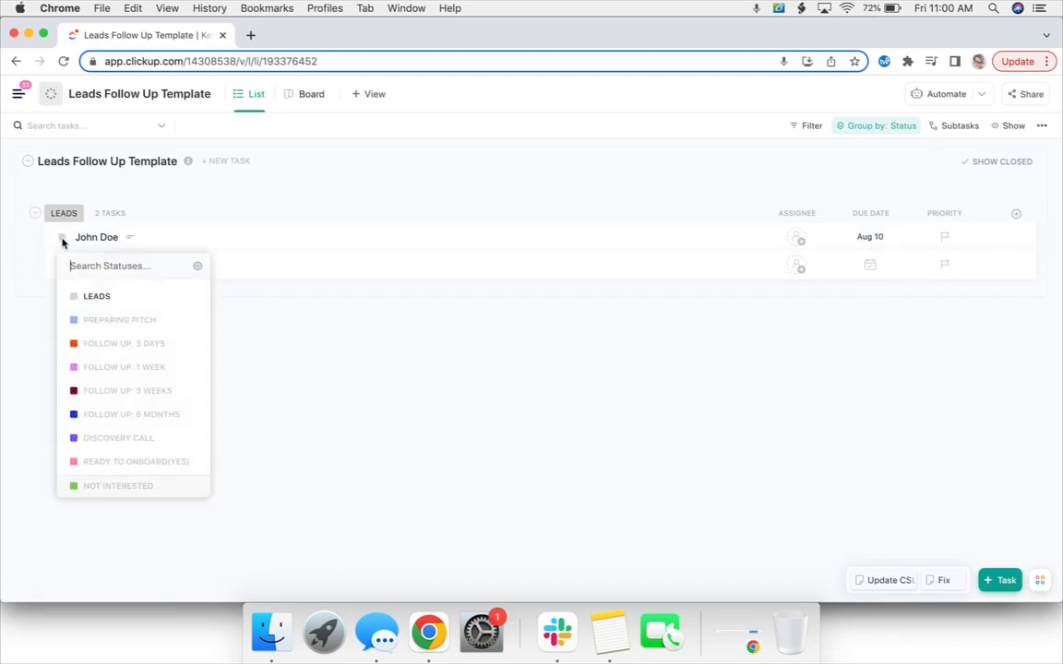
pyautogui.click(108, 320)
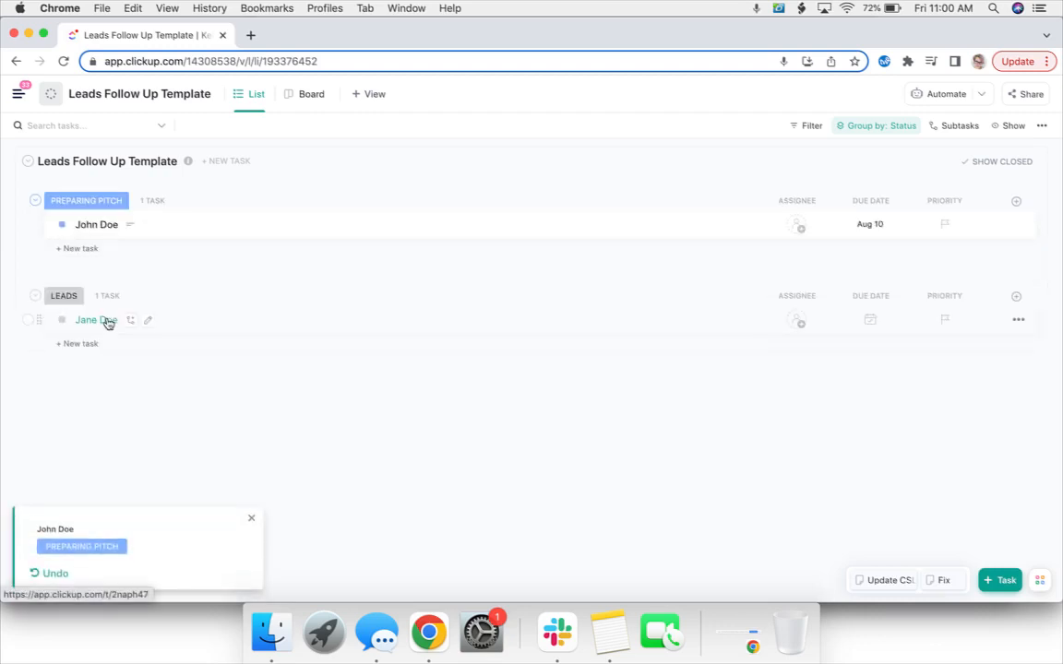
pyautogui.click(107, 226)
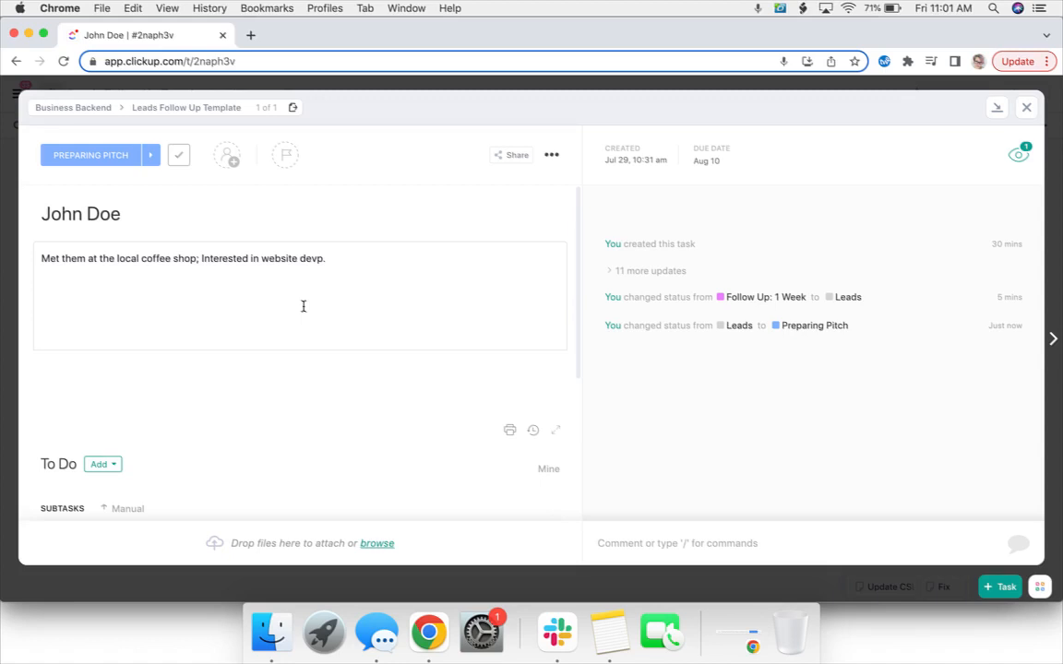
pyautogui.scroll(-5, 302, 306)
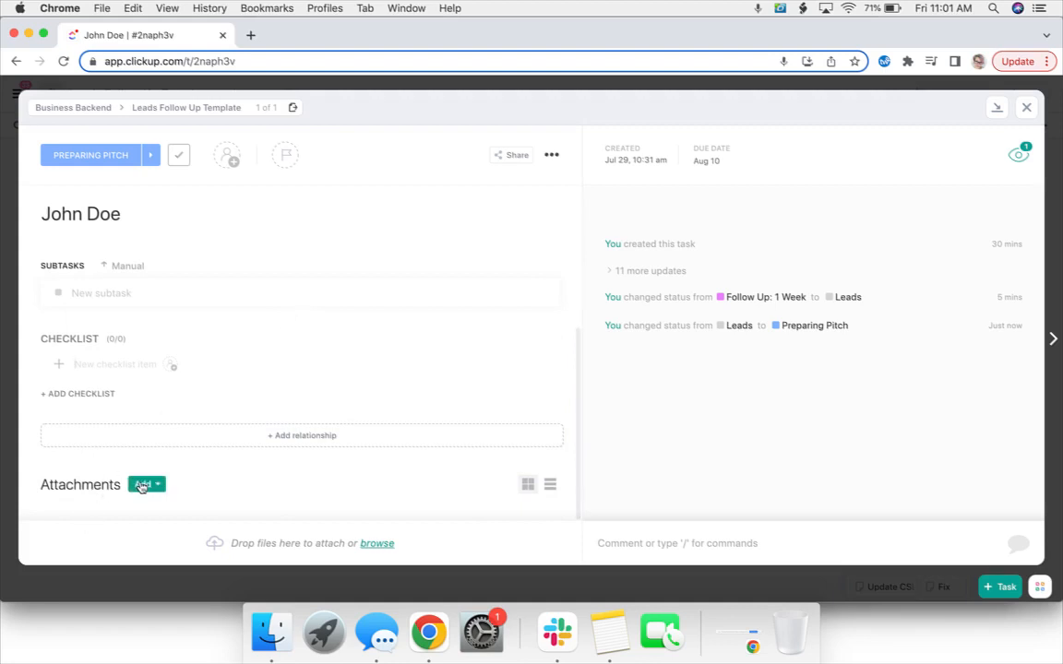
pyautogui.scroll(5, 213, 455)
pyautogui.click(233, 317)
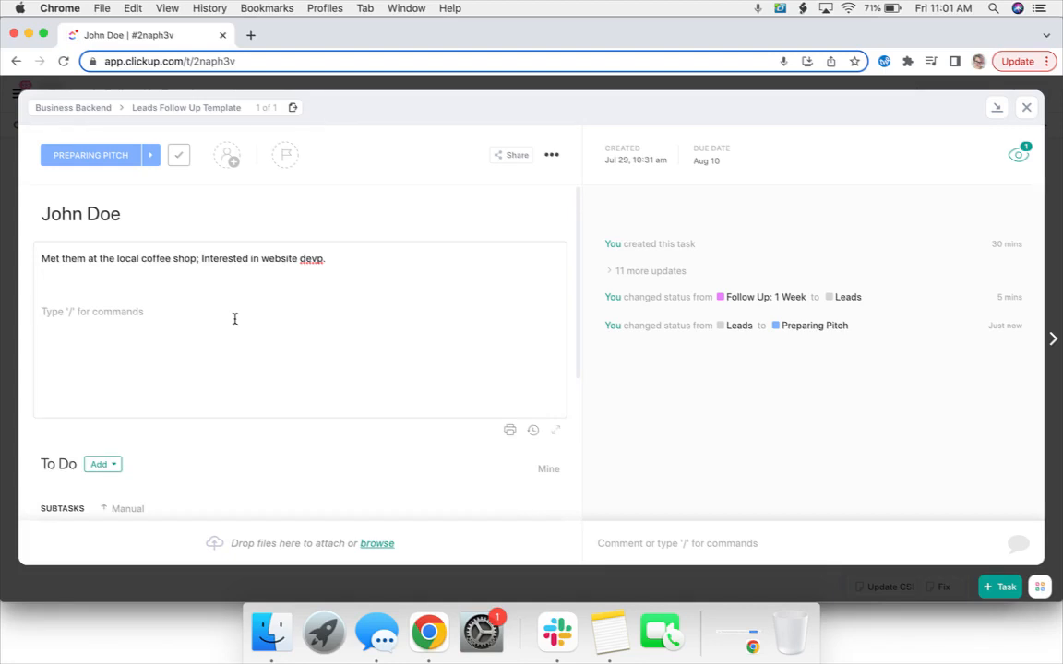
pyautogui.write('Pitched: 7/26')
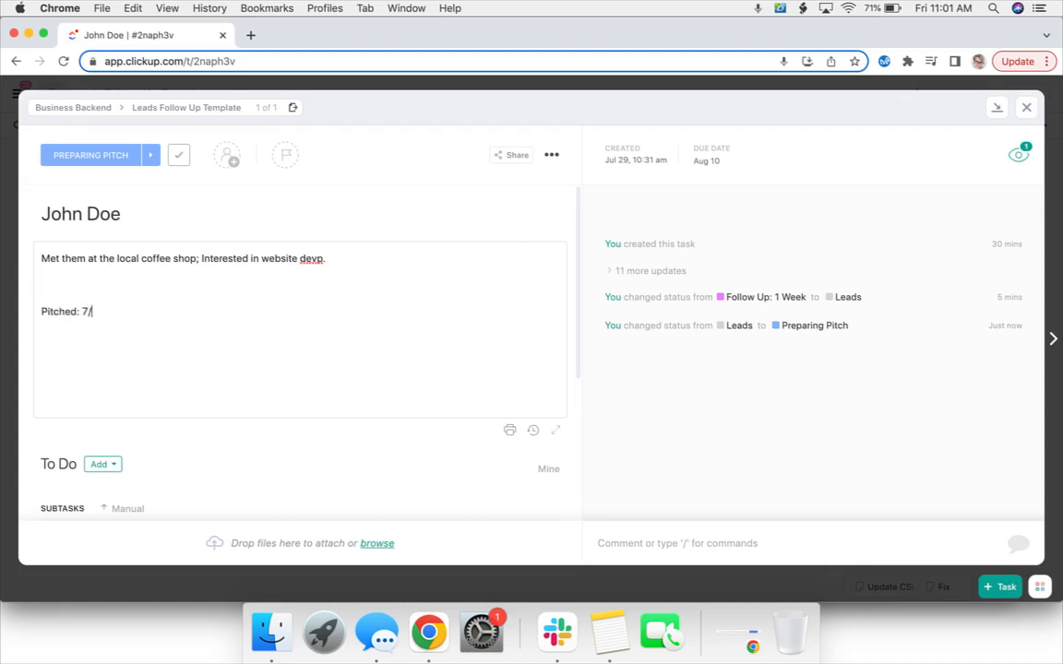
pyautogui.click(273, 463)
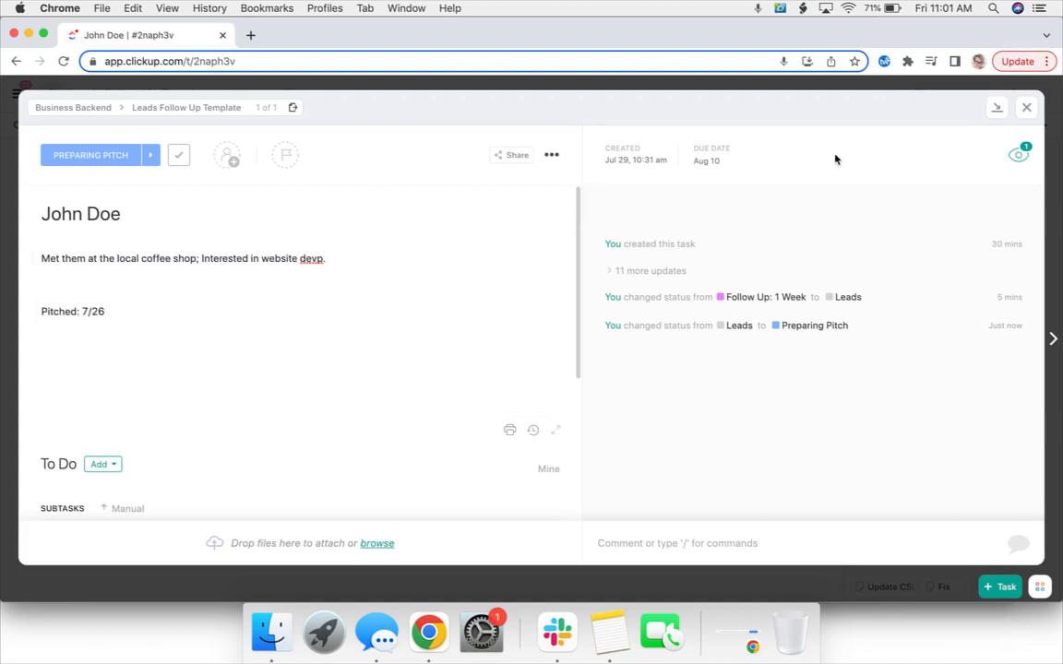
pyautogui.click(1026, 107)
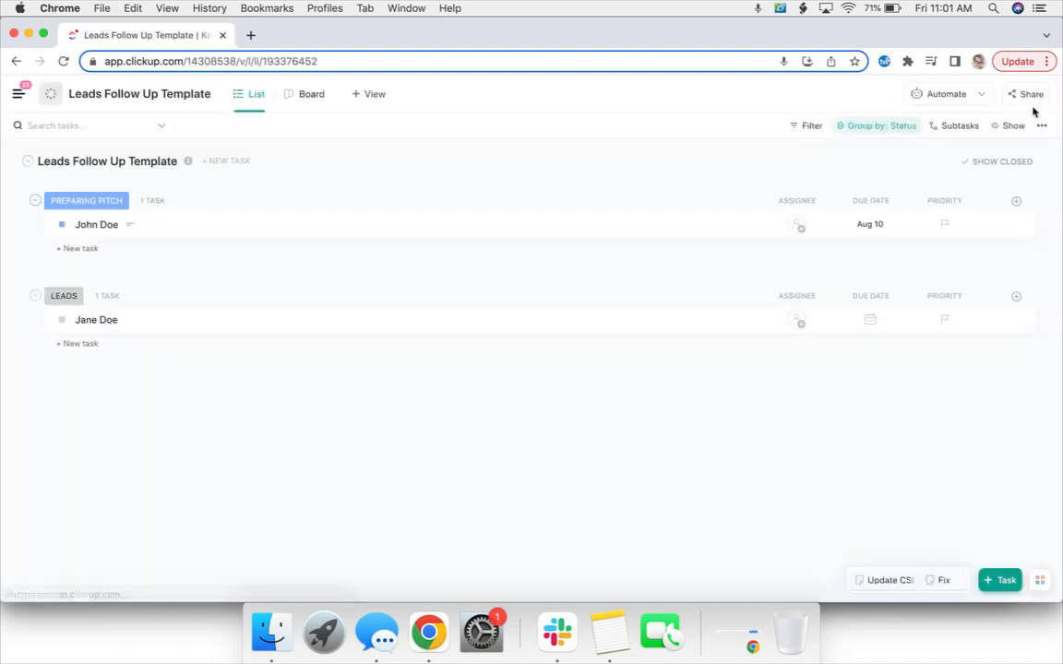
# - Change the pitched lead's status to Follow Up: 3 Days and set its due date to August 3, 2022
pyautogui.click(62, 226)
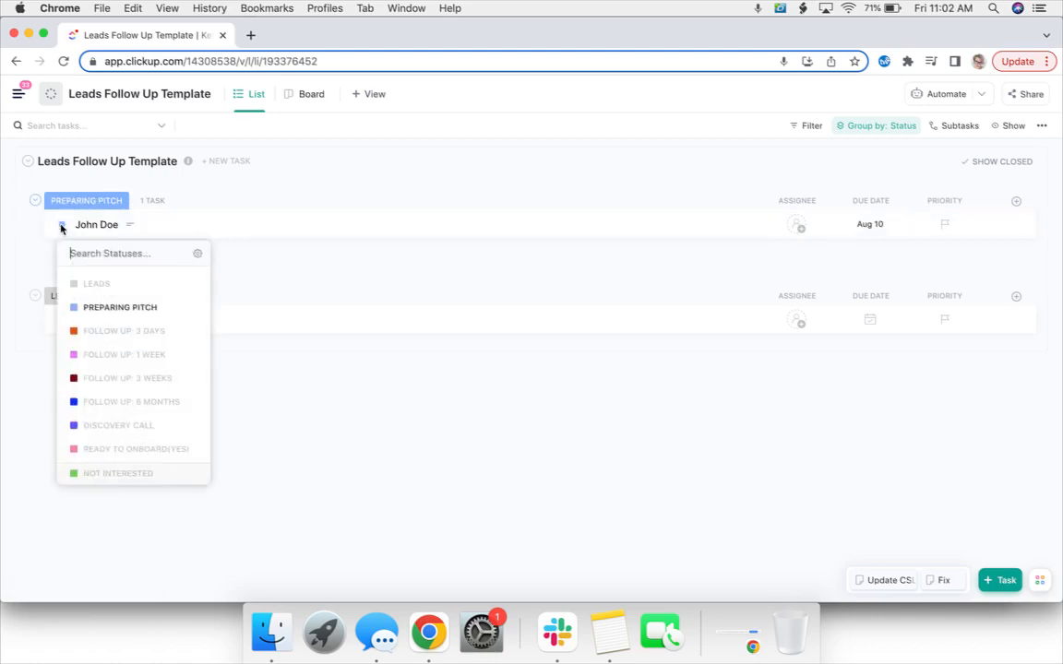
pyautogui.click(119, 333)
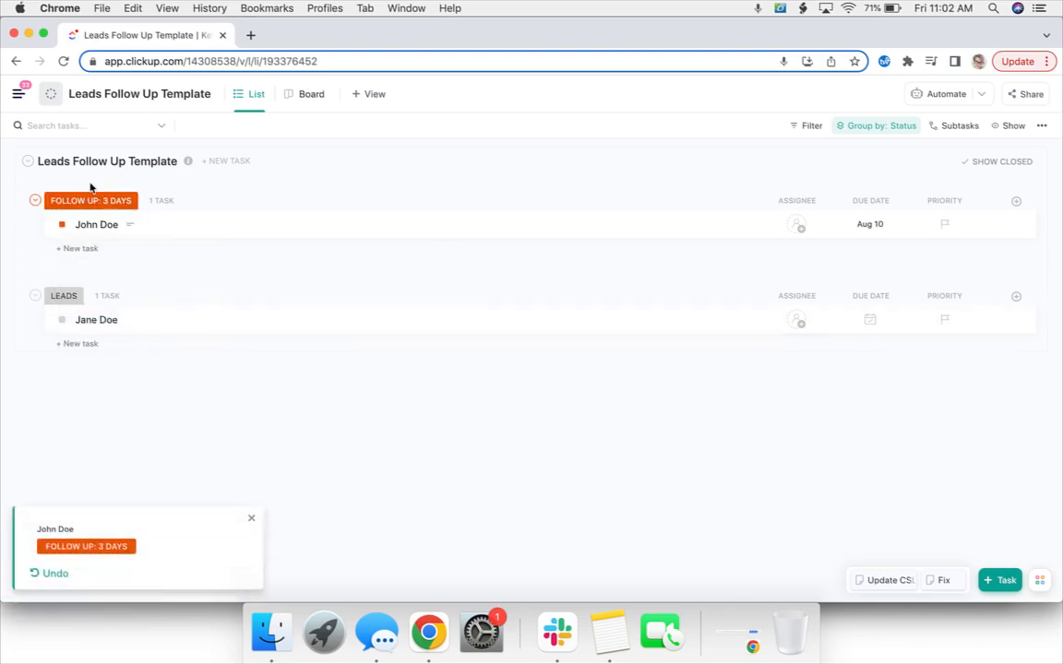
pyautogui.click(867, 230)
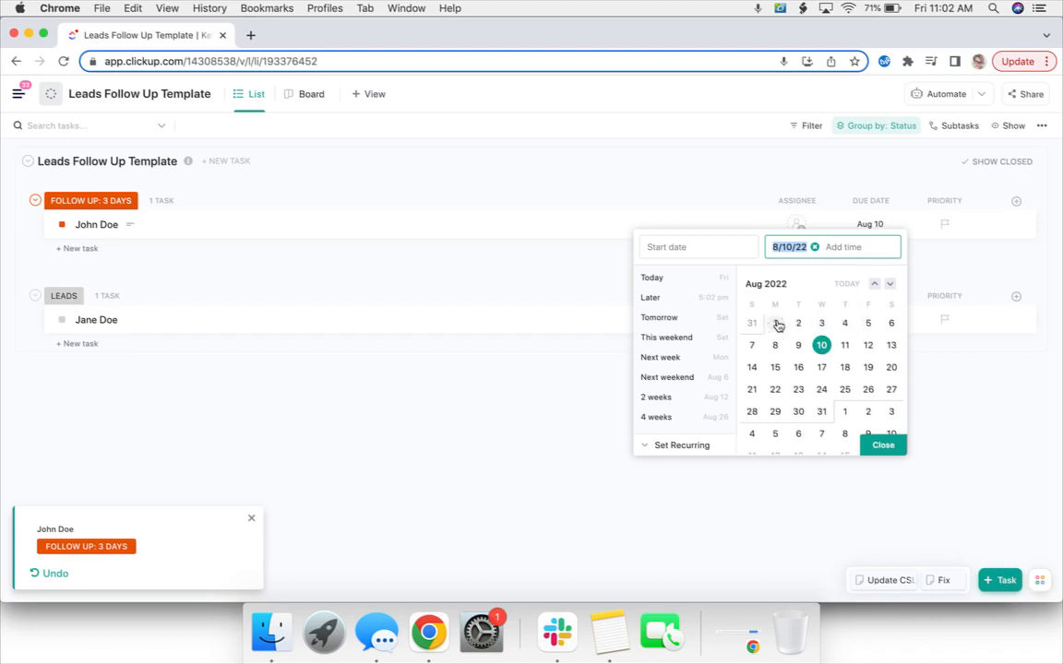
pyautogui.click(874, 284)
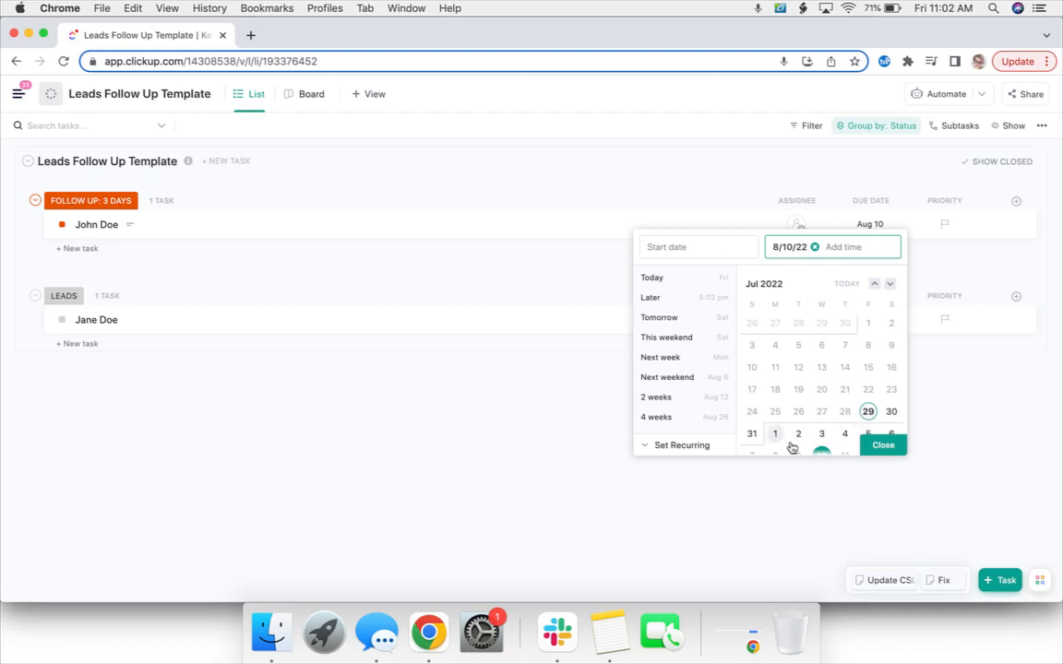
pyautogui.click(820, 436)
pyautogui.click(881, 446)
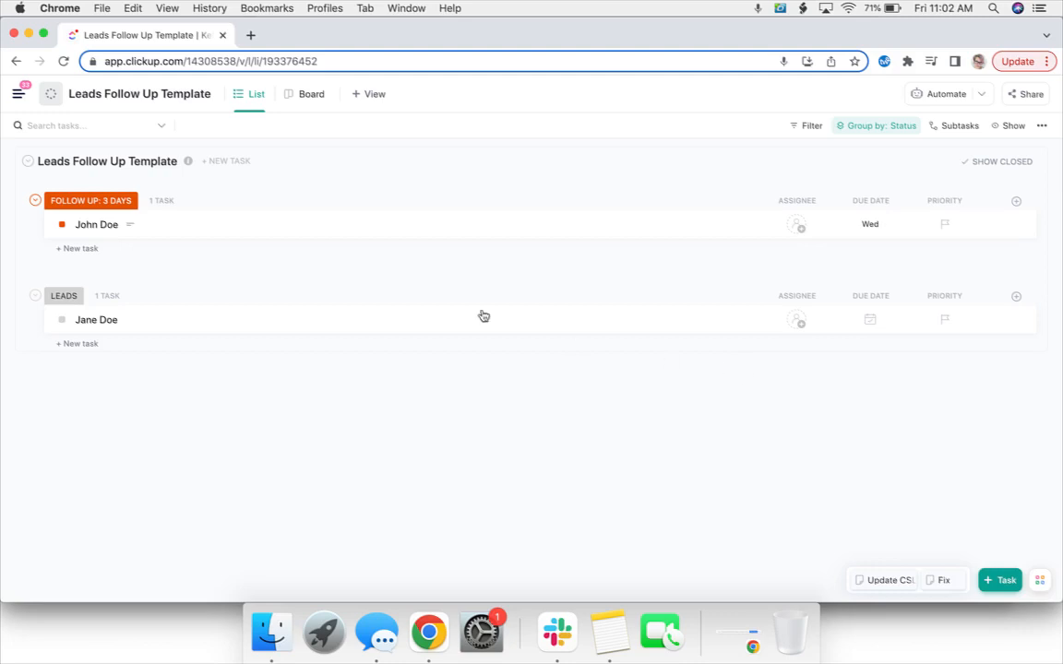
# - Advance the lead in the three-day follow-up stage to Follow Up: 1 Week and set its due date to August 10, 2022
pyautogui.click(62, 226)
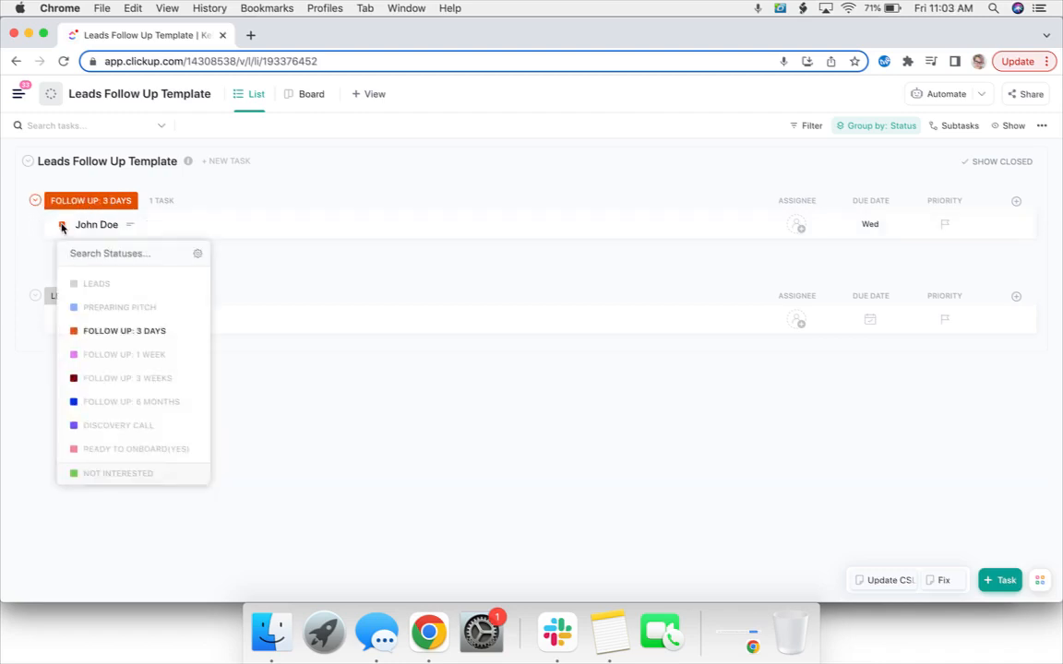
pyautogui.click(89, 361)
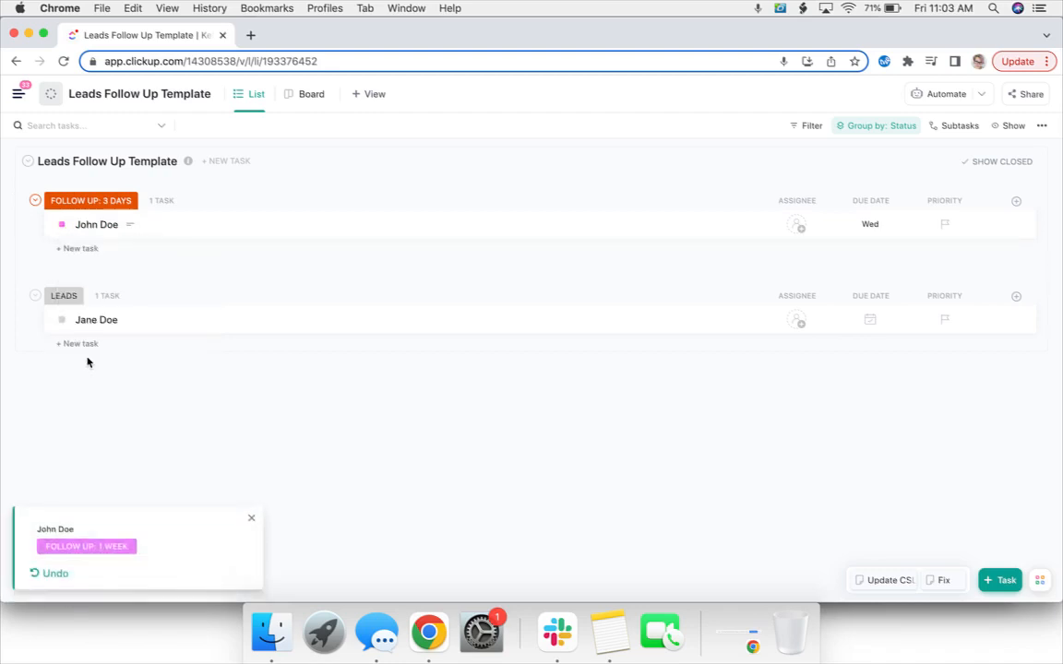
pyautogui.click(872, 227)
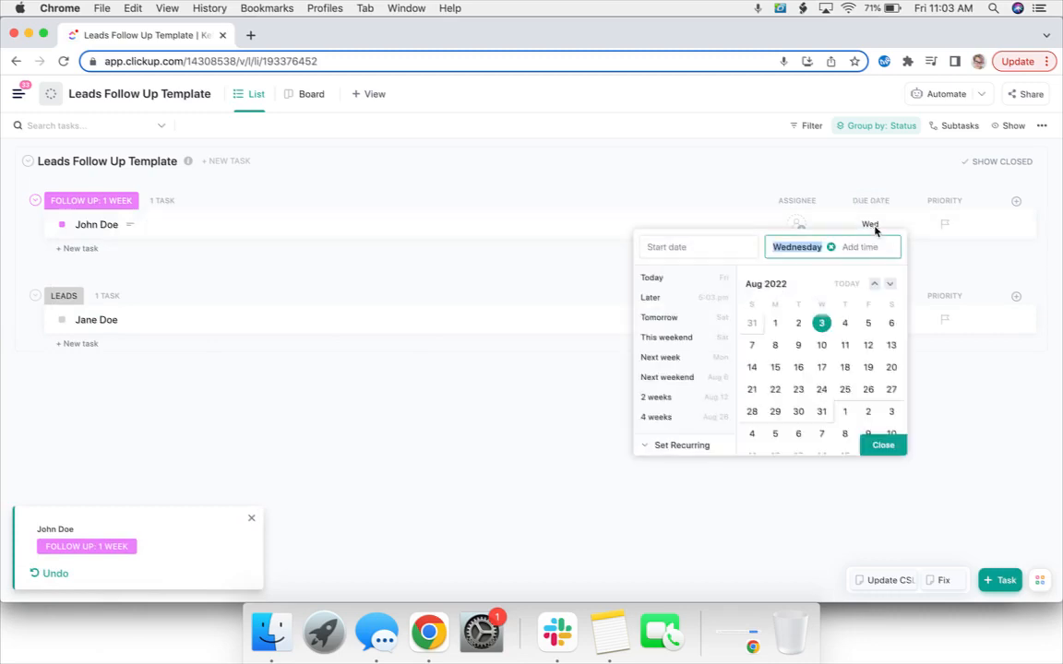
pyautogui.click(821, 346)
pyautogui.click(889, 449)
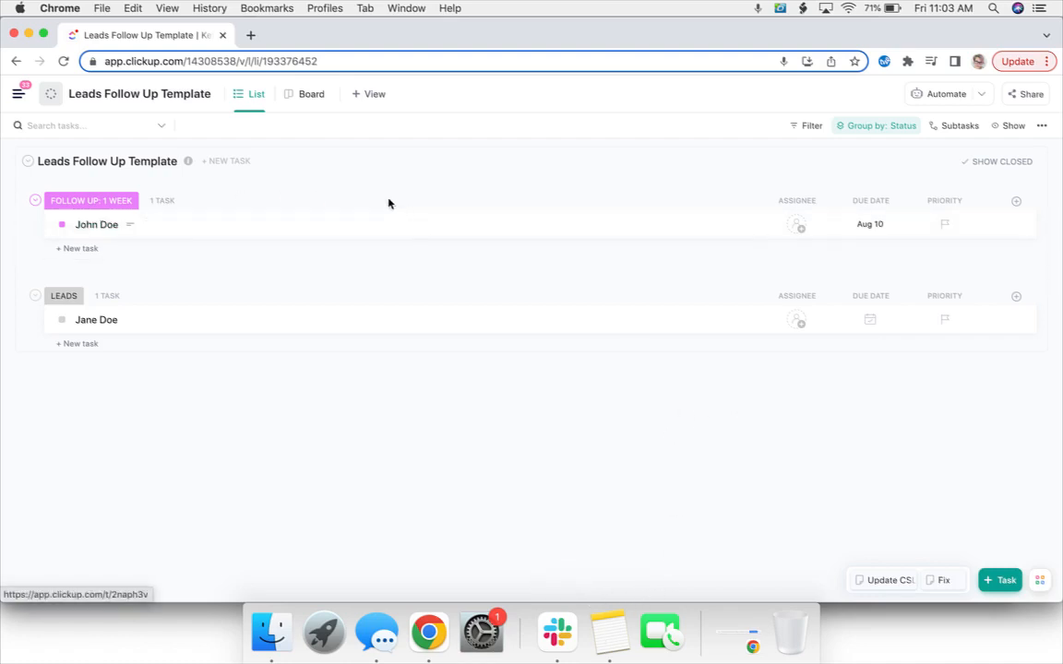
# - Move the lead in the one-week follow-up stage to Discovery Call and set its due date to August 12, 2022
pyautogui.click(62, 224)
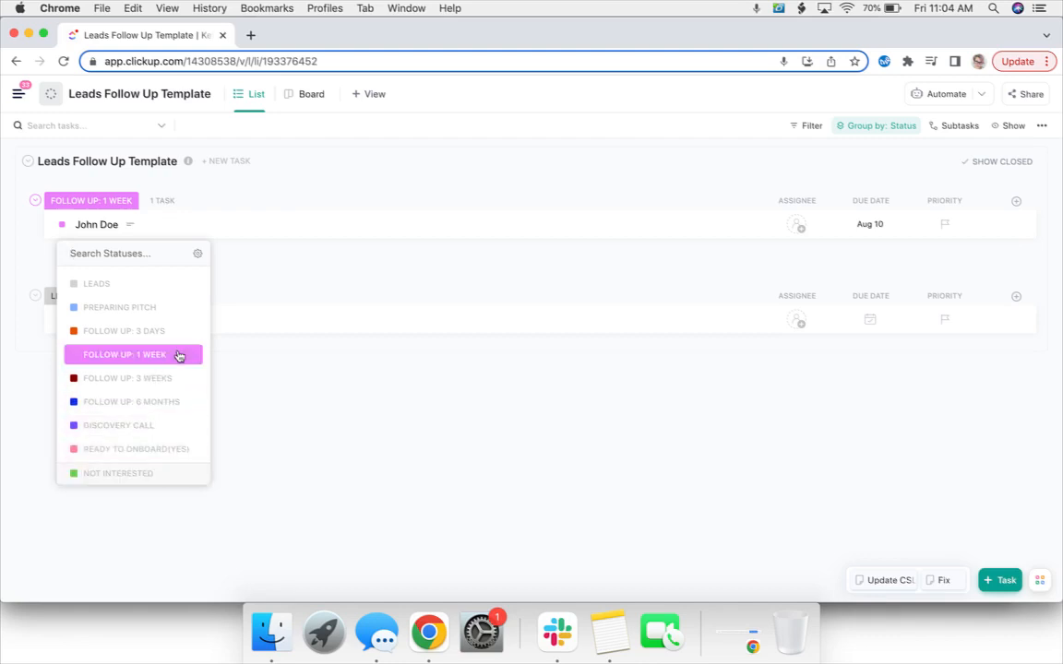
pyautogui.click(171, 426)
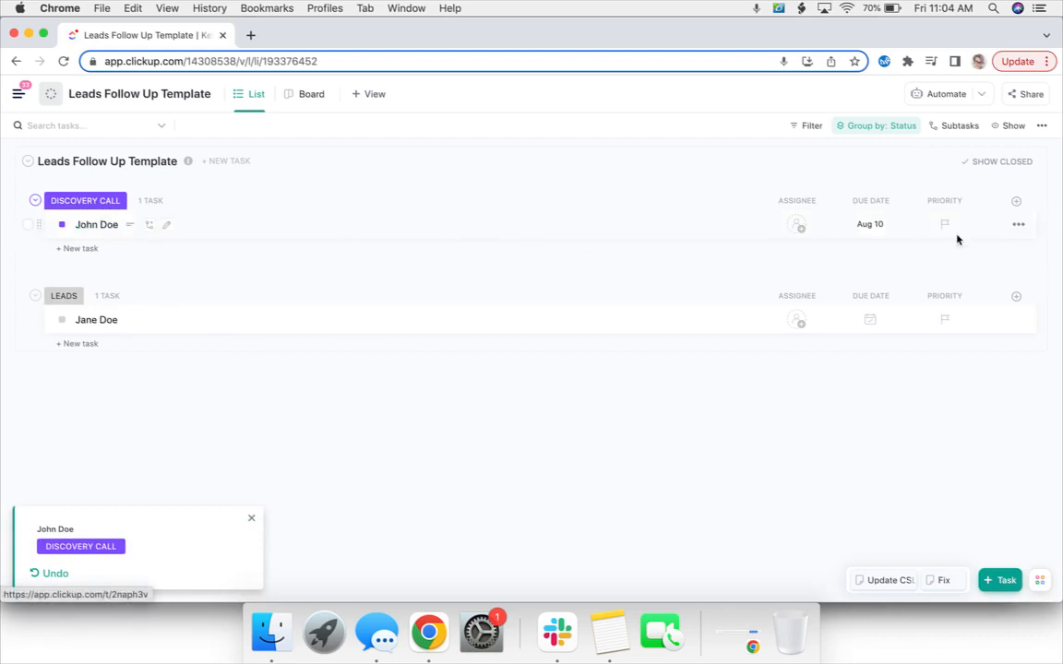
pyautogui.click(872, 224)
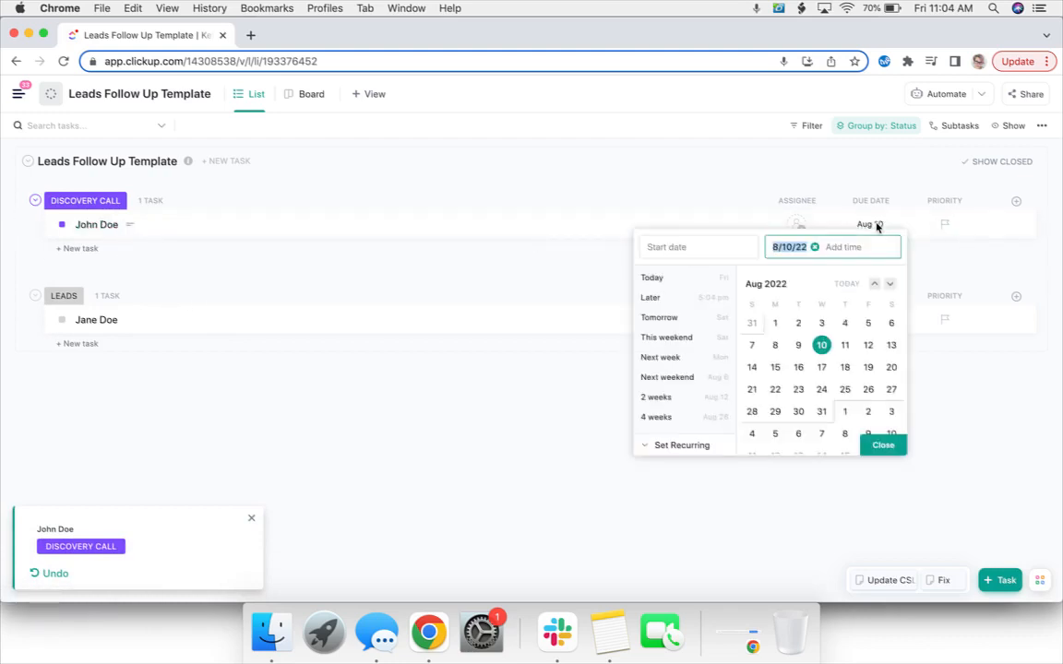
pyautogui.click(867, 344)
pyautogui.click(880, 445)
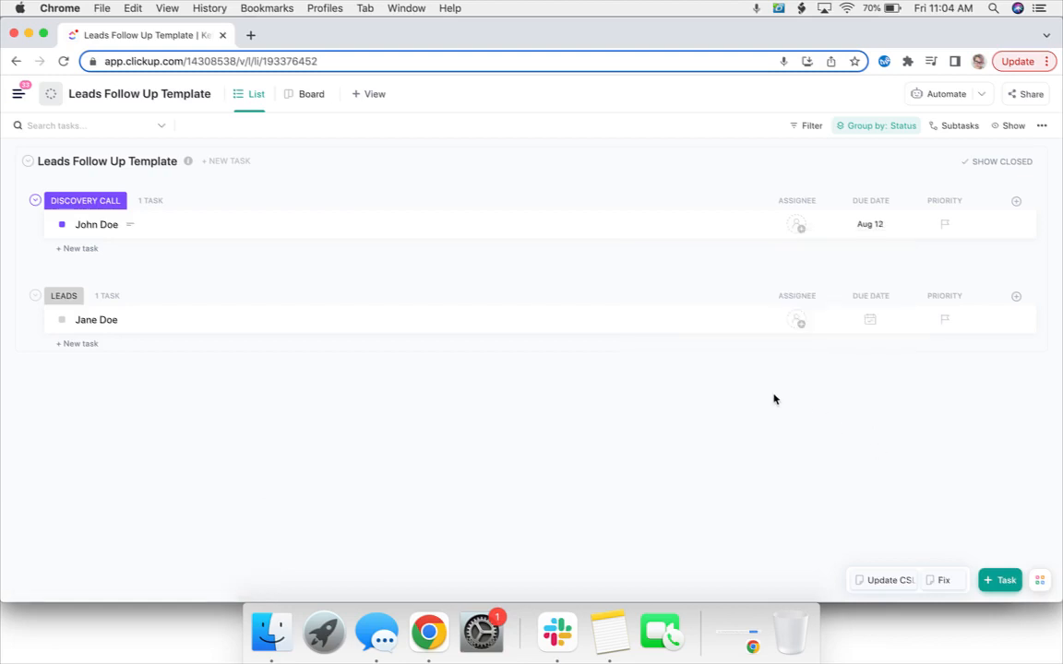
# - Review the description and activity history of the lead in the Discovery Call group, and return to the list
pyautogui.click(92, 224)
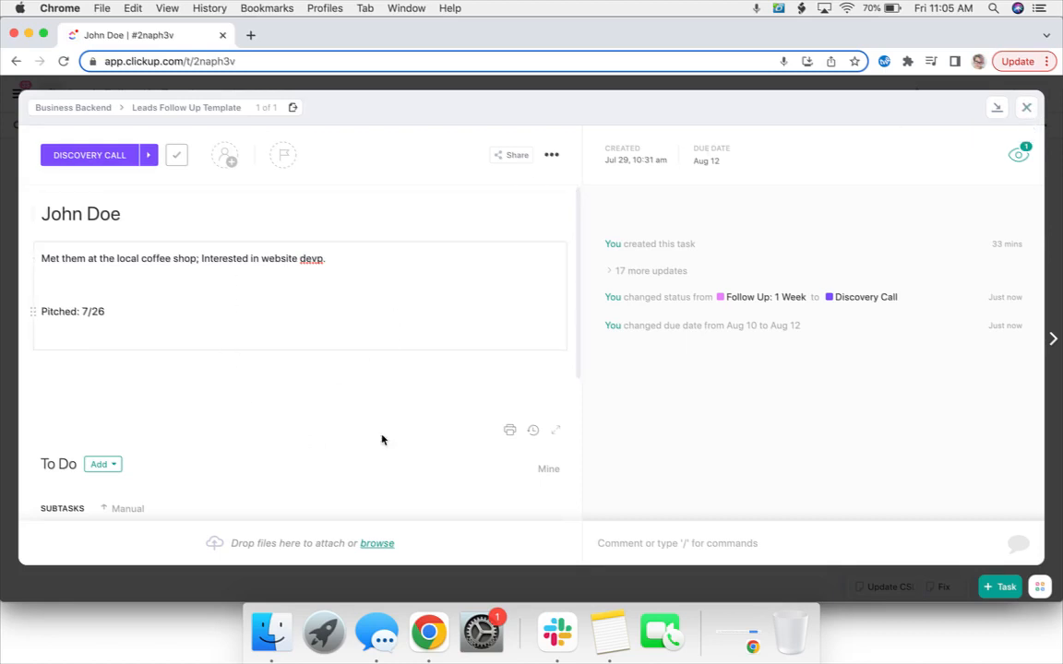
pyautogui.click(1029, 108)
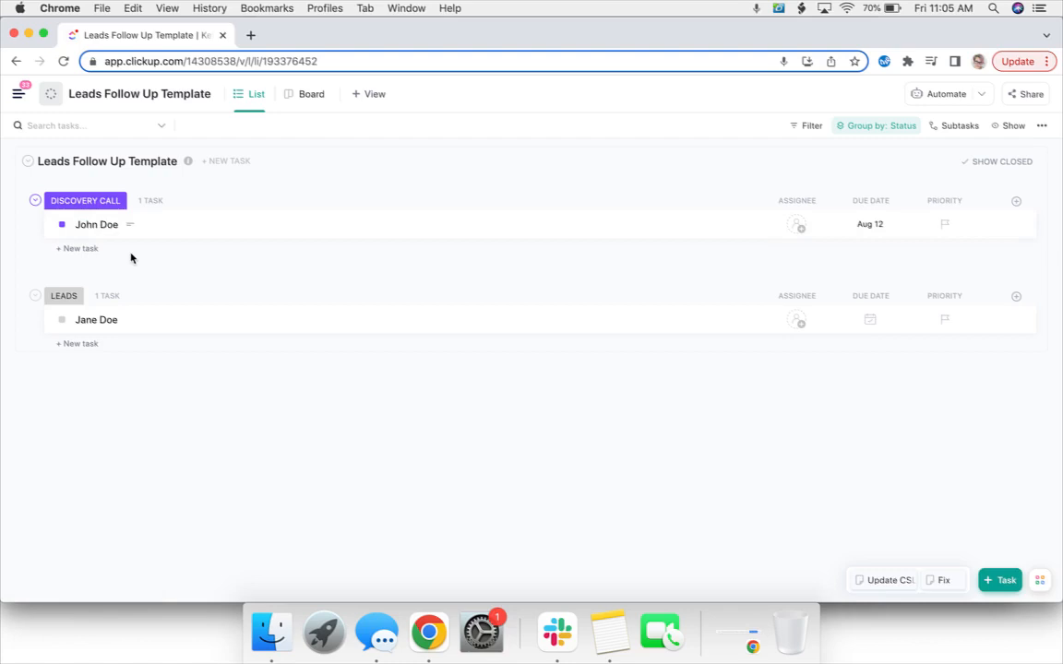
pyautogui.click(36, 200)
pyautogui.click(36, 200)
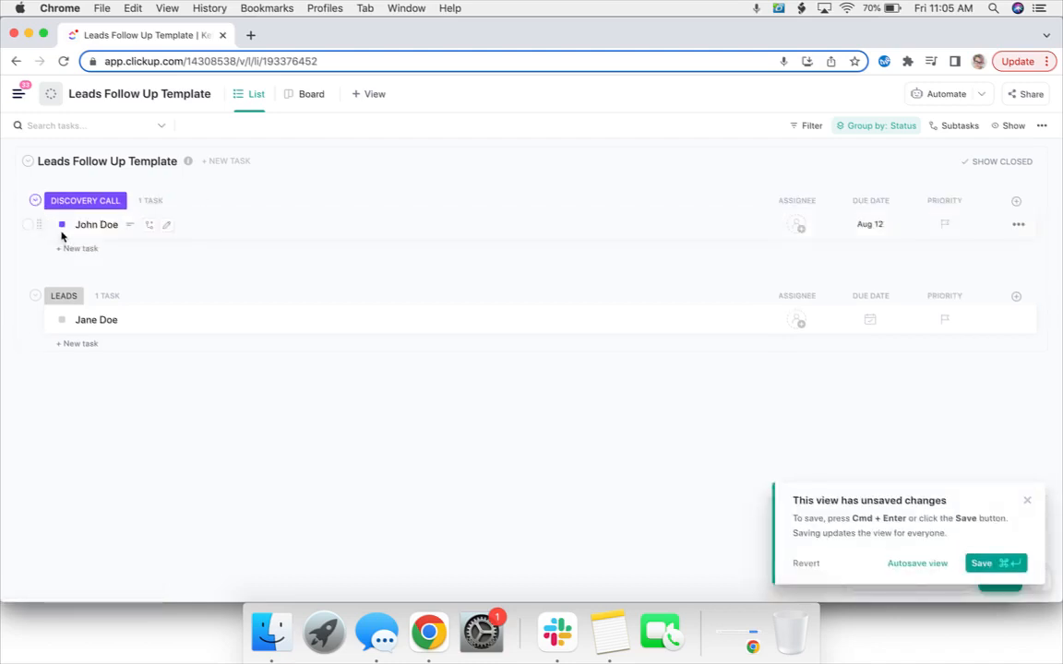
# - Change the Discovery Call lead's status to Follow Up: 3 Days and on to Follow Up: 6 Months
pyautogui.click(62, 224)
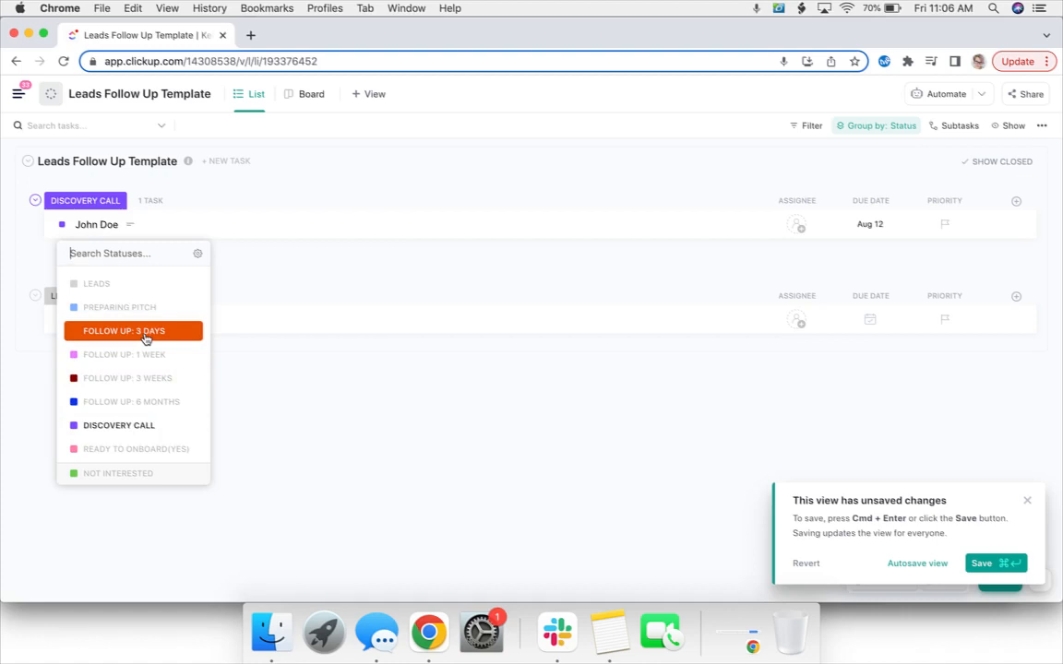
pyautogui.press('Escape')
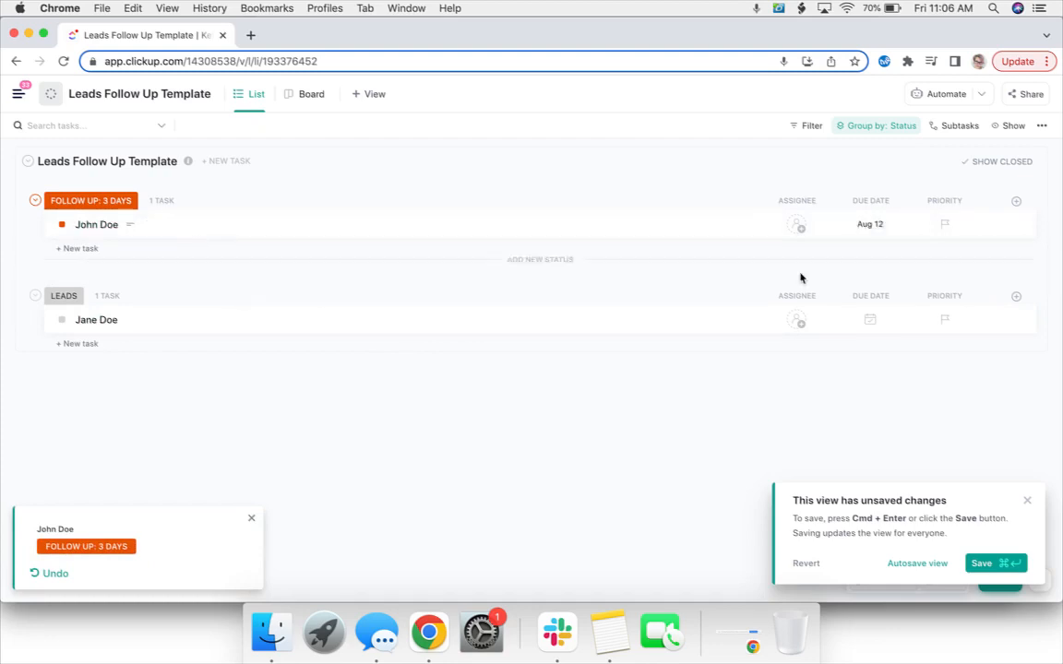
pyautogui.click(62, 225)
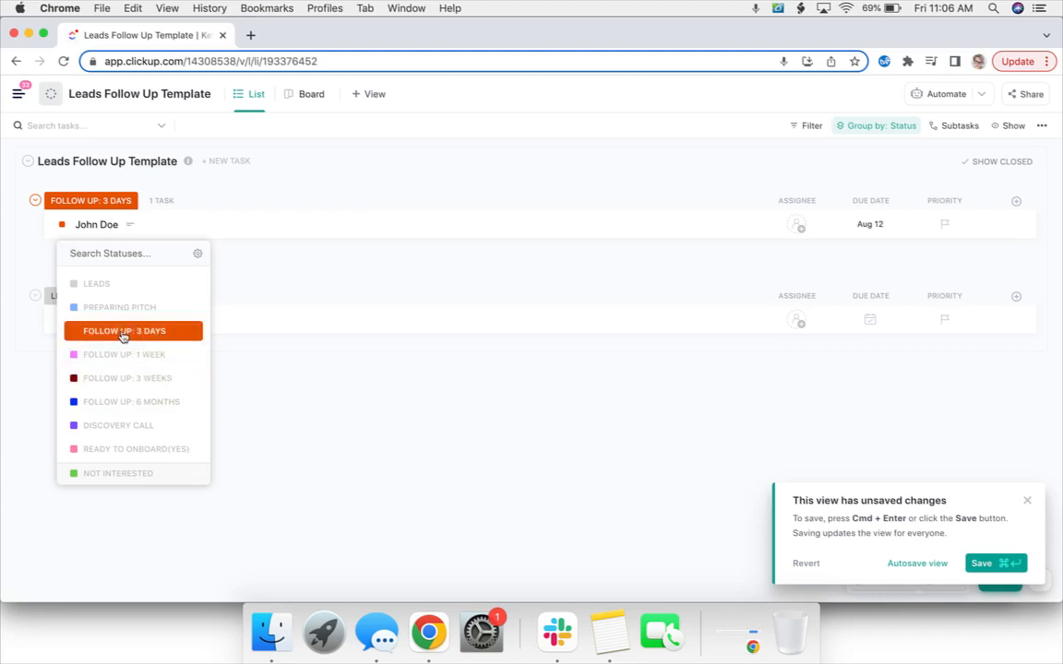
pyautogui.click(131, 402)
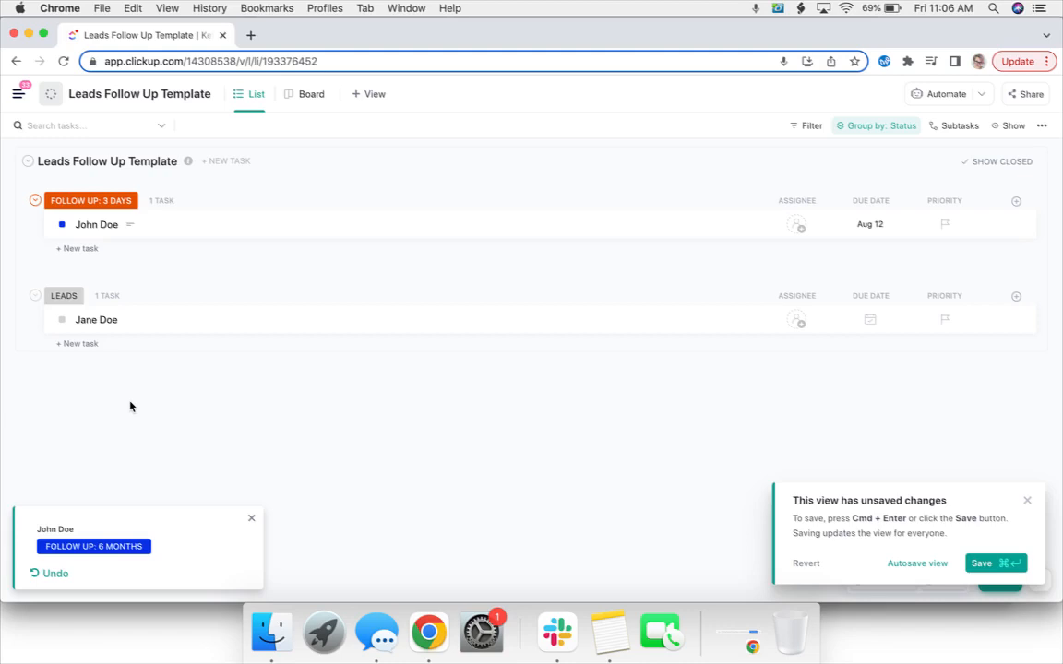
# - Set the status of the lead with the August 12 due date to Ready to Onboard(Yes) and save the view changes
pyautogui.click(62, 225)
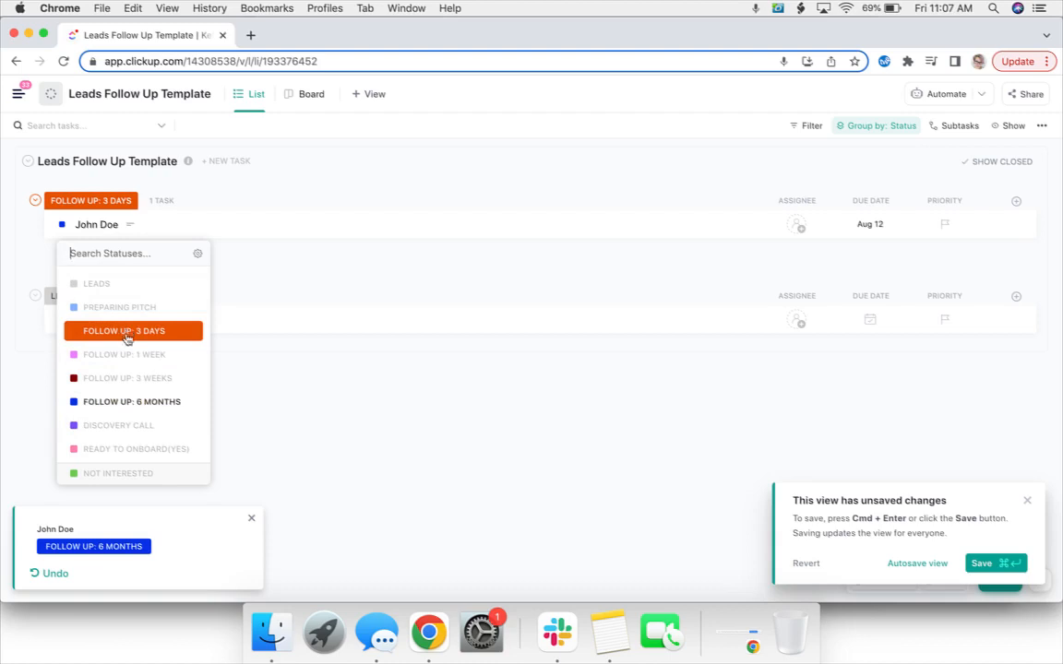
pyautogui.click(141, 450)
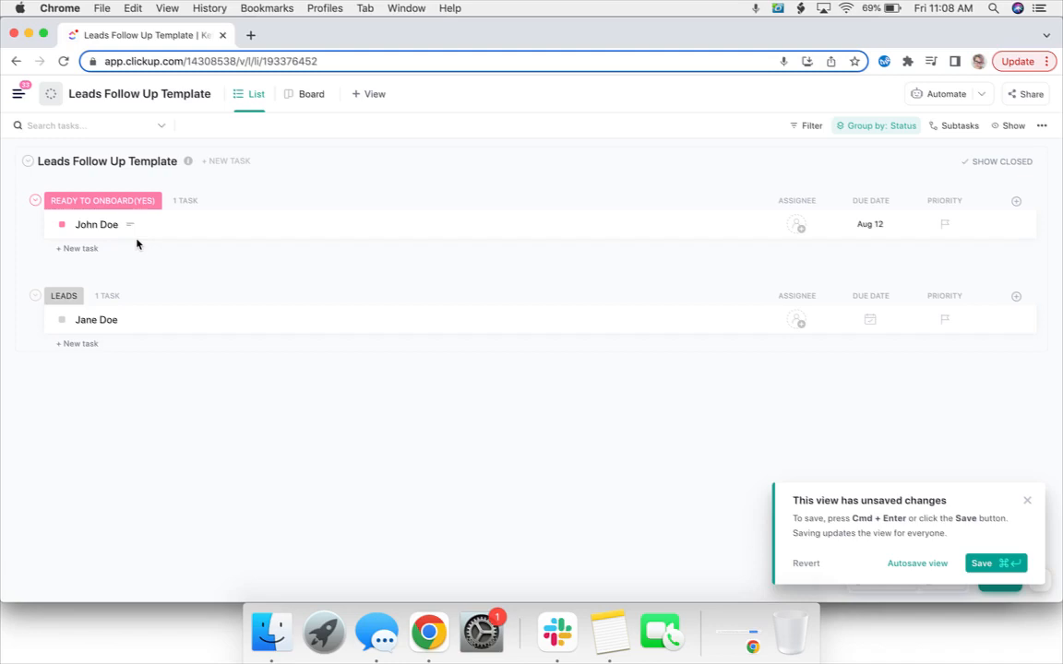
pyautogui.click(981, 562)
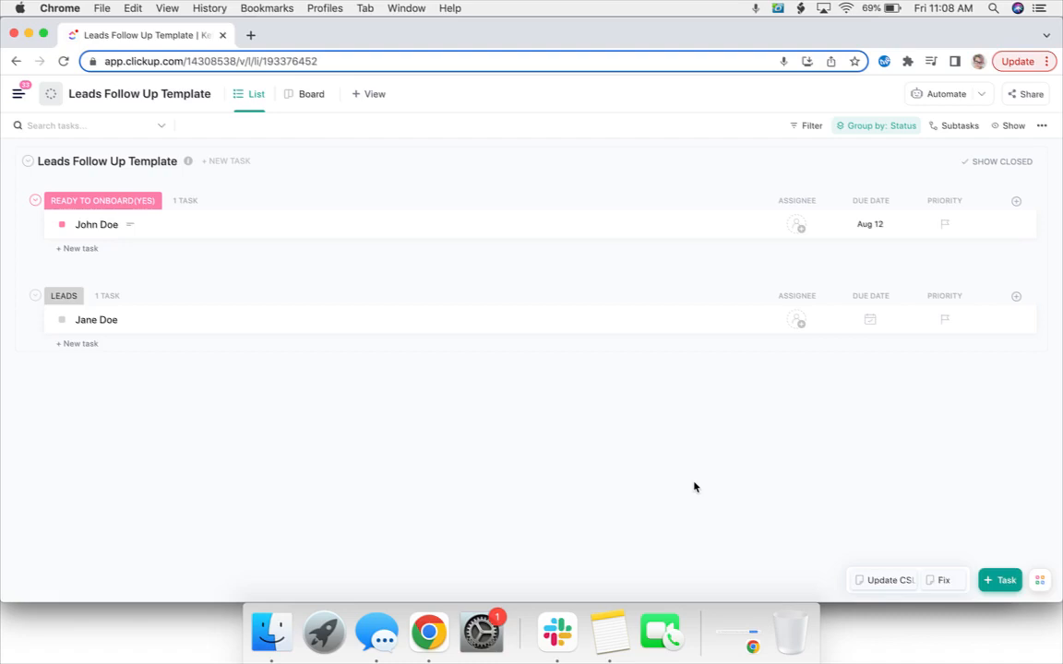
# - On the board, move the lead's card from Leads to Follow Up: 1 Week, look through the remaining status columns and return to the list
pyautogui.click(319, 101)
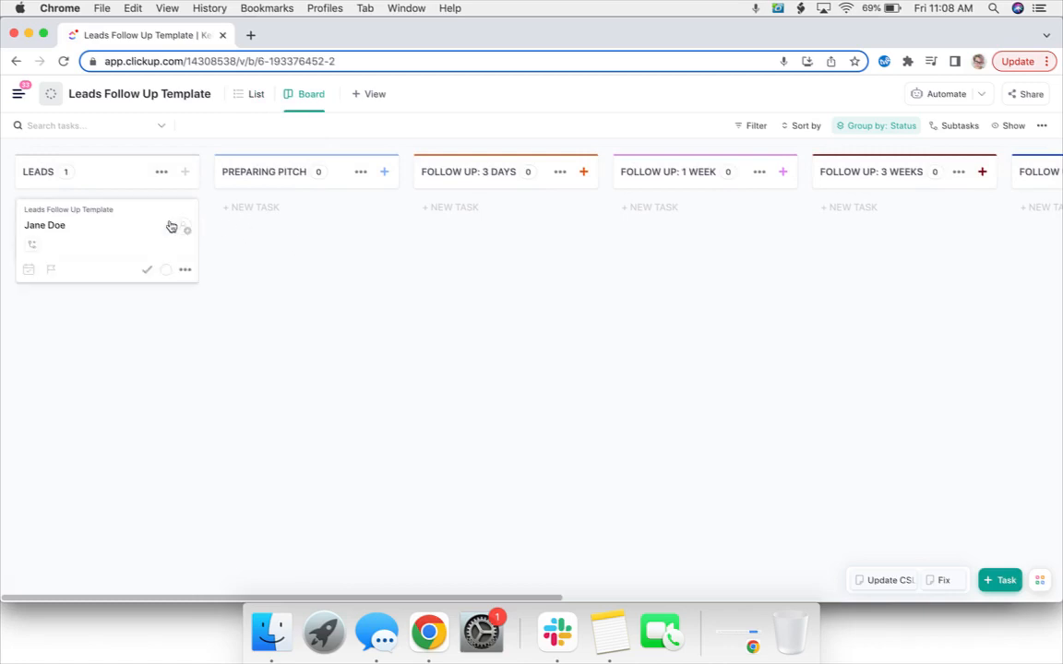
pyautogui.moveTo(103, 218); pyautogui.dragTo(668, 218)
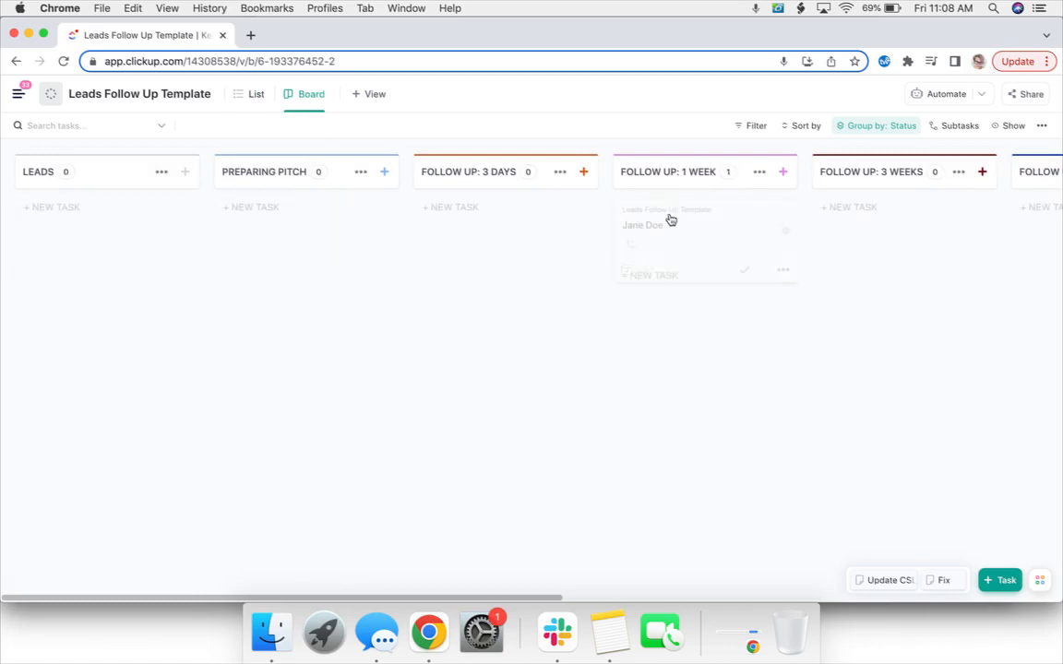
pyautogui.hscroll(10, 688, 269)
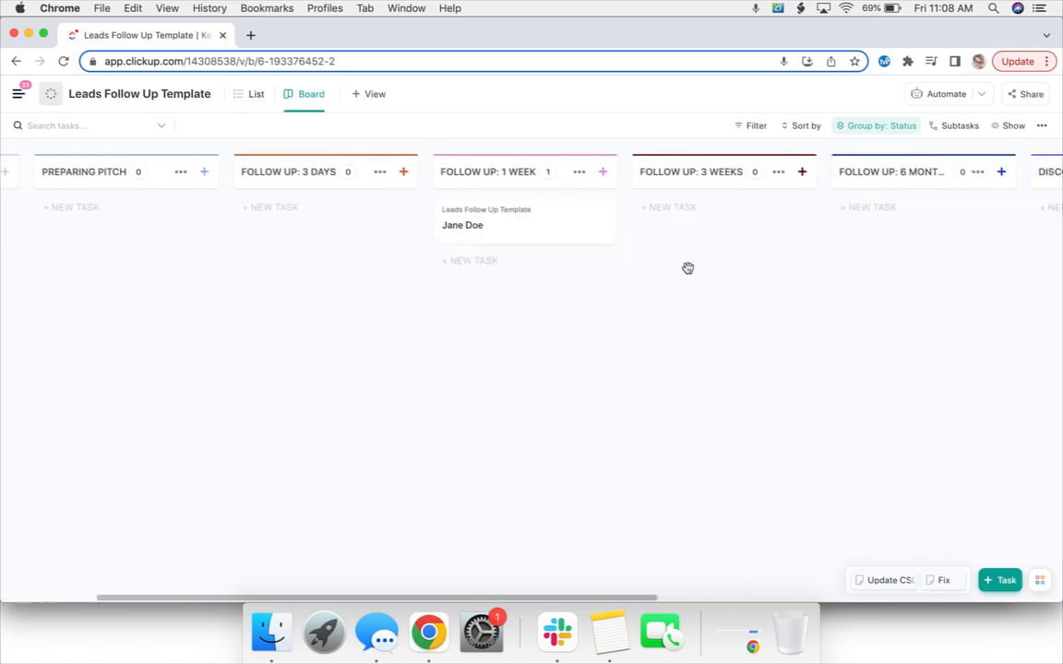
pyautogui.hscroll(1, 688, 269)
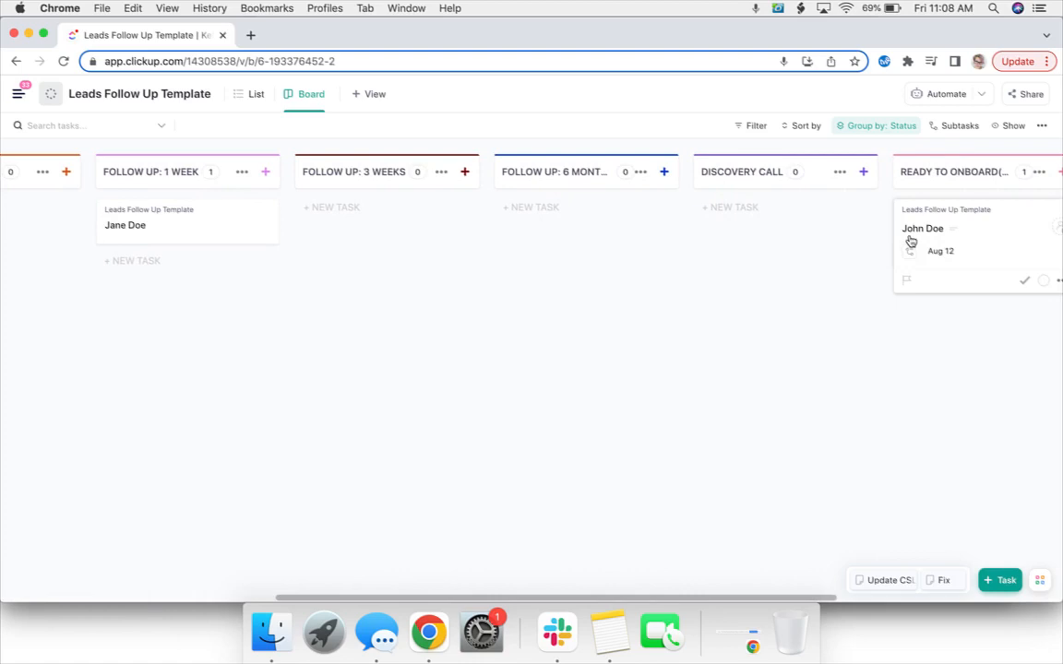
pyautogui.hscroll(-10, 819, 248)
pyautogui.hscroll(-1, 818, 248)
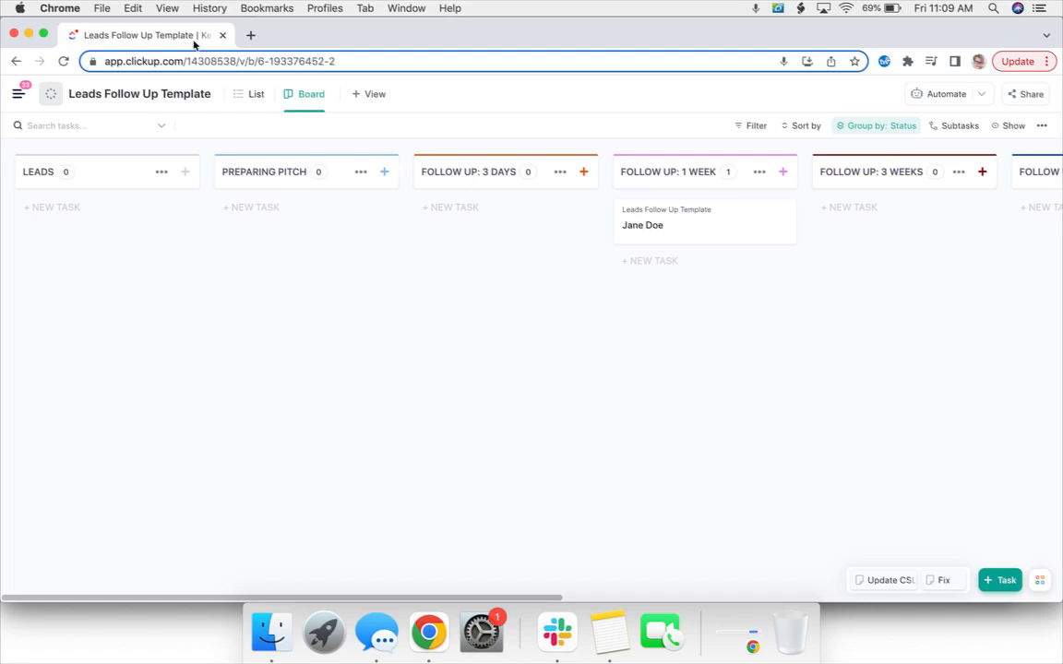
pyautogui.click(249, 94)
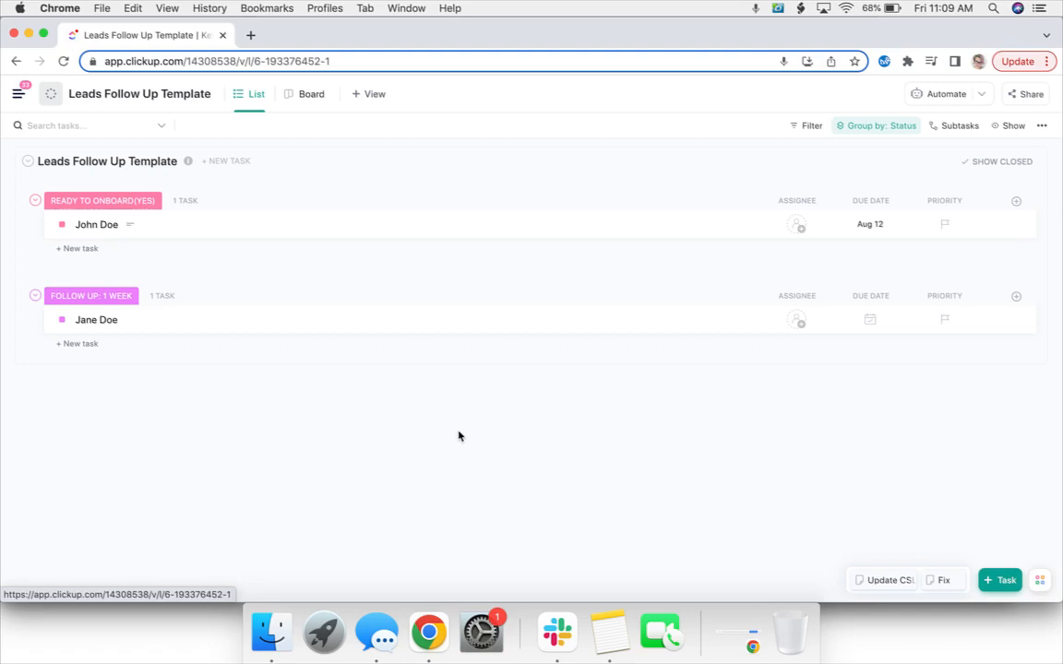
pyautogui.click(908, 62)
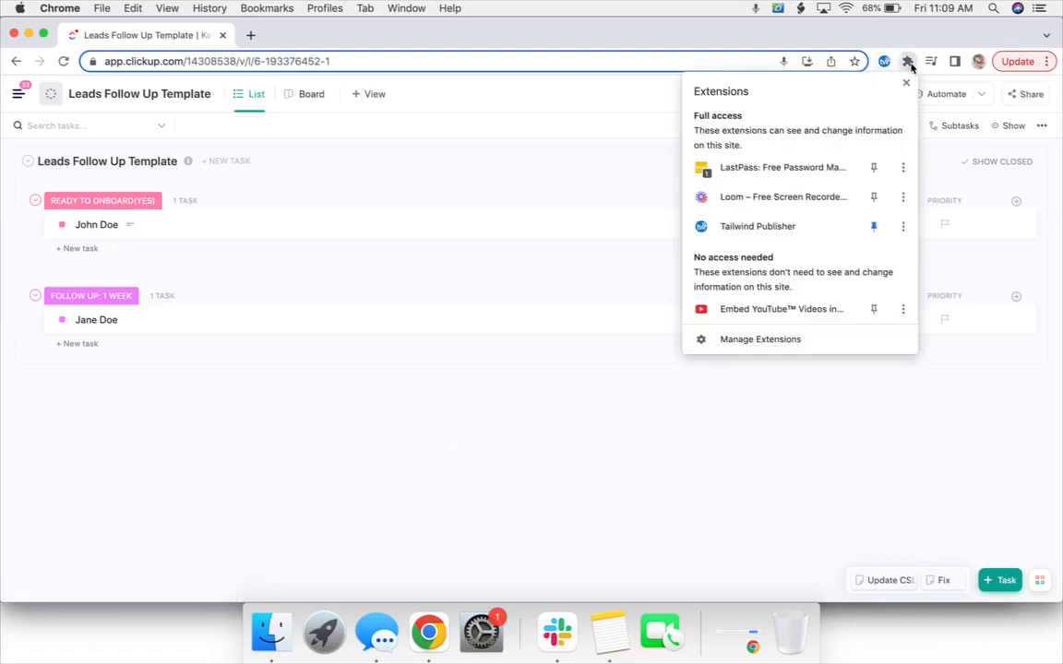